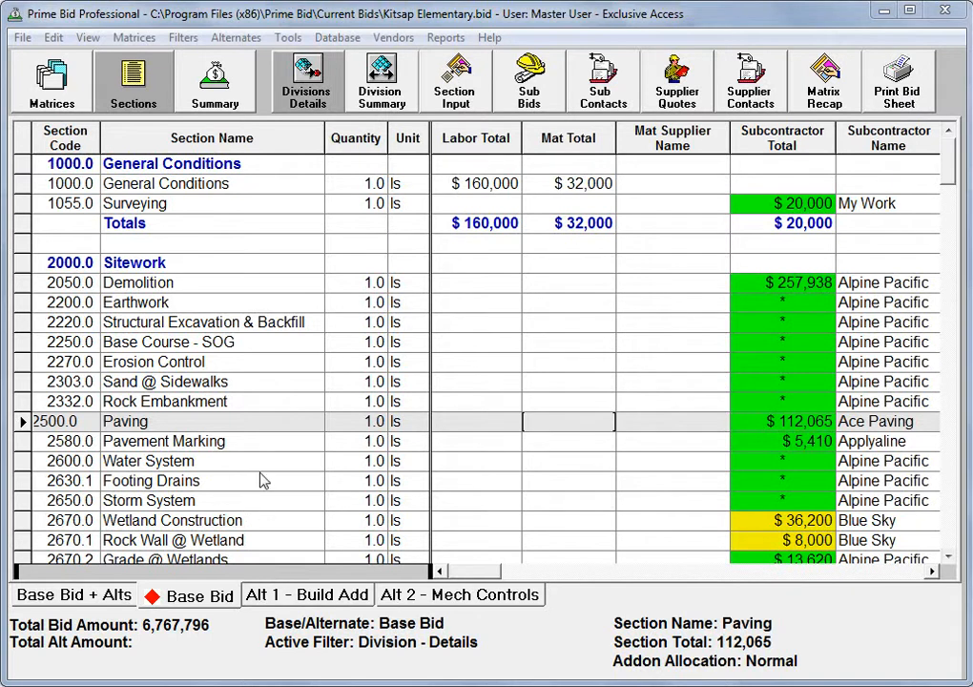
# Add a new alternate named "Alt 3 Electrical" with the tab name "Alt 3 - Elec Work"
pyautogui.click(241, 40)
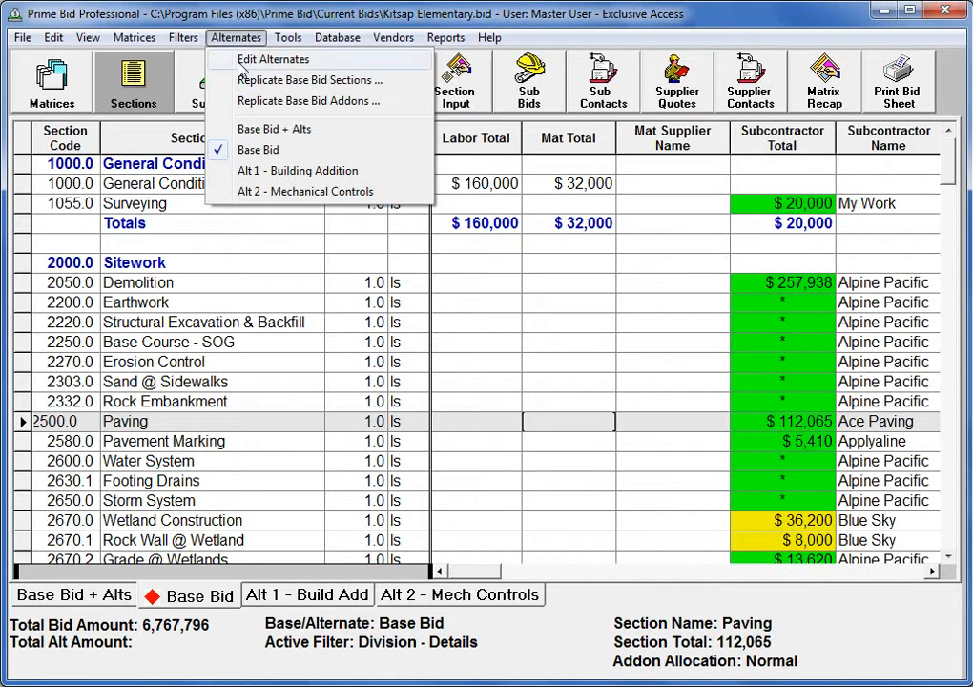
pyautogui.click(273, 59)
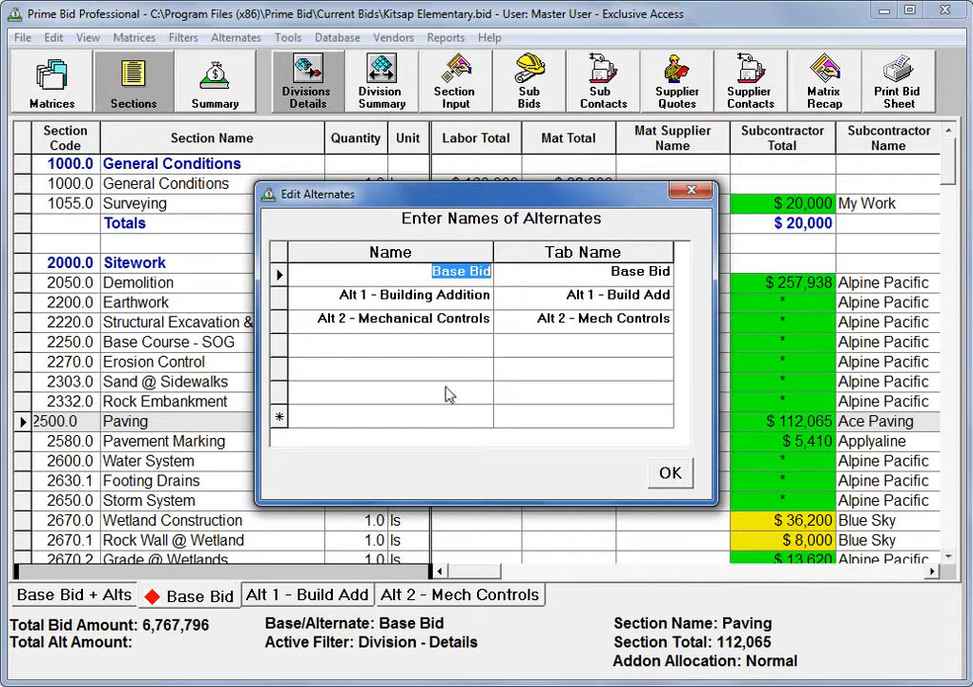
pyautogui.click(448, 351)
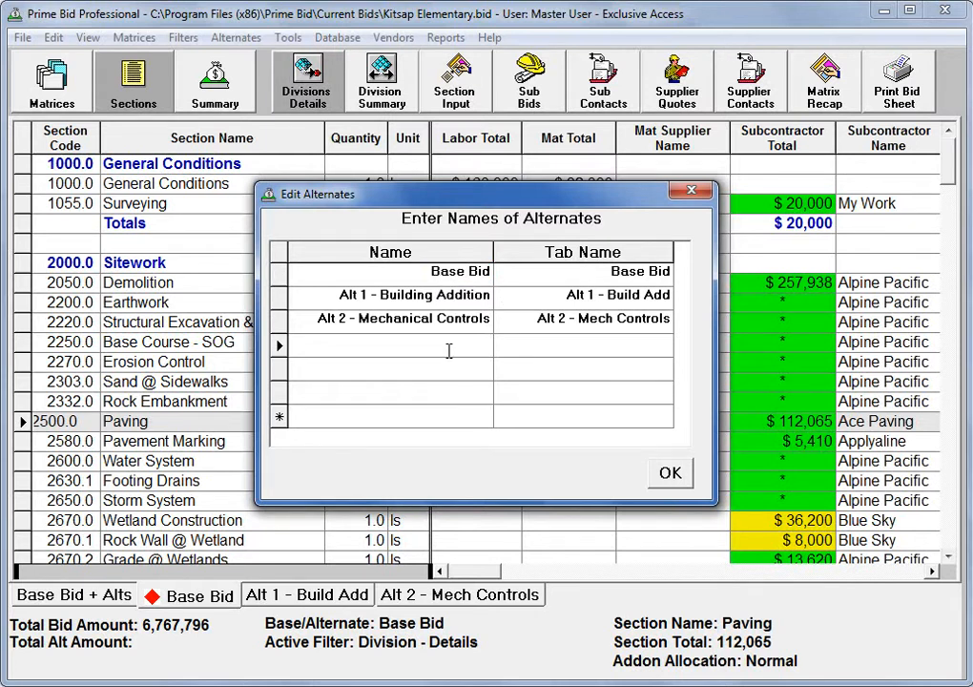
pyautogui.write('Alt 3 Electrical')
pyautogui.press('Tab')
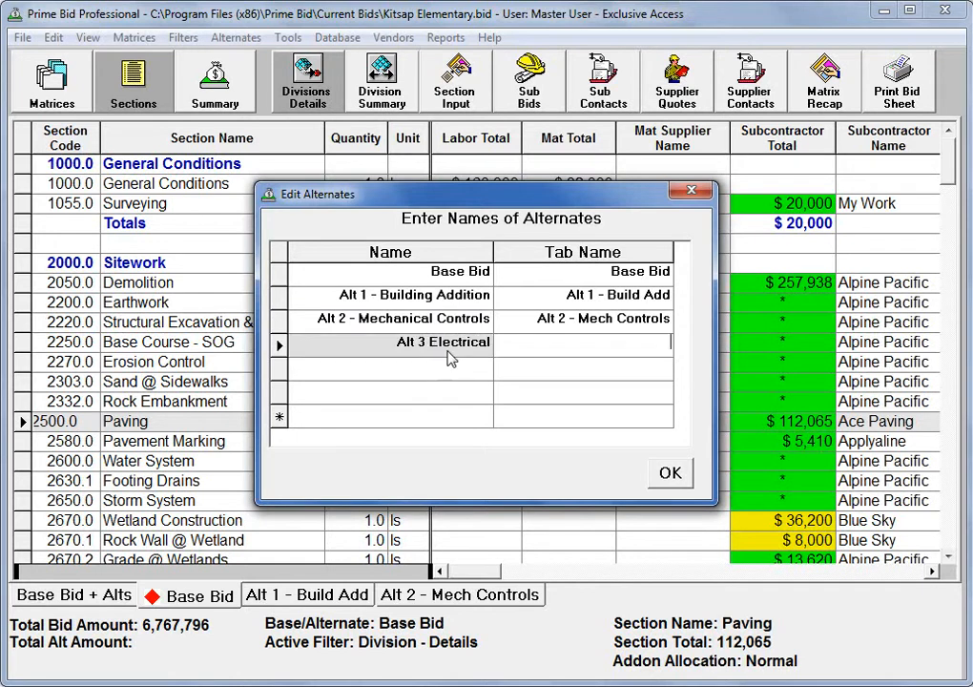
pyautogui.write('Alt -')
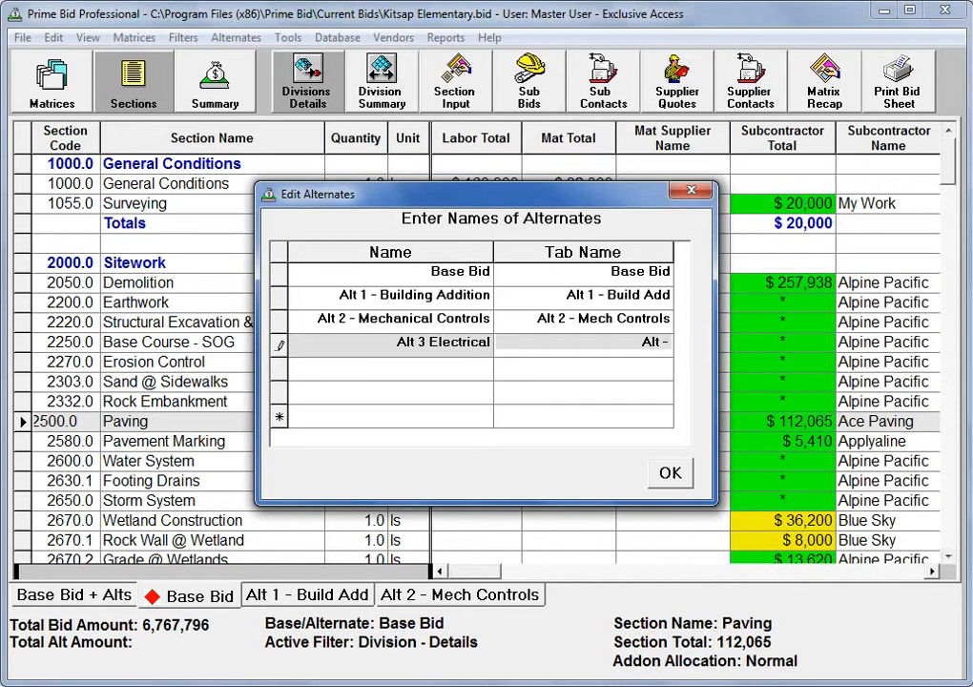
pyautogui.press('BackSpace')
pyautogui.press('BackSpace')
pyautogui.write('3 - Elec Work')
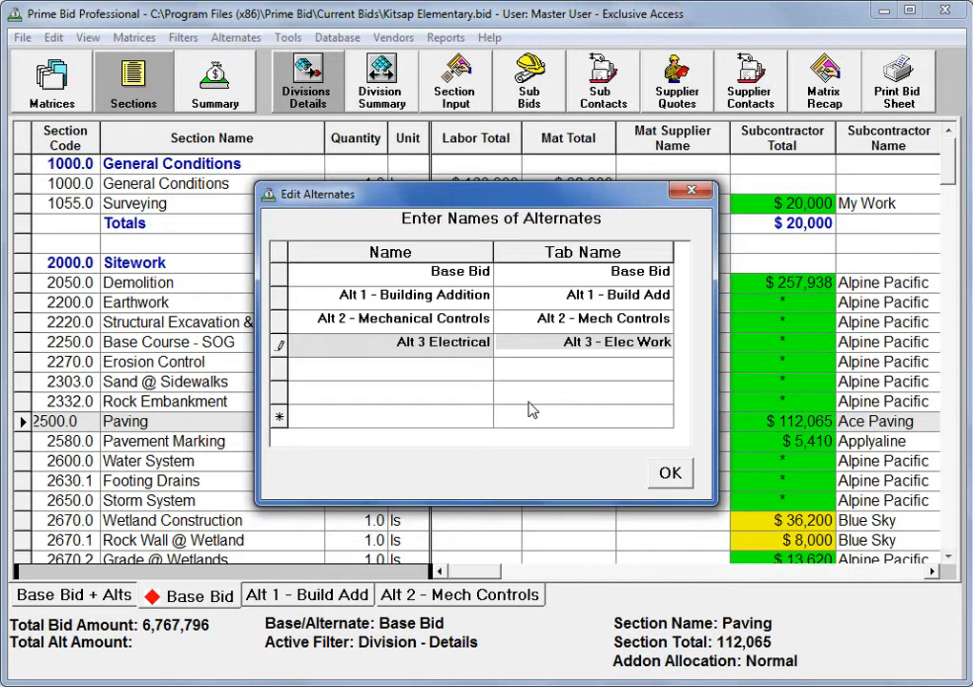
pyautogui.click(670, 474)
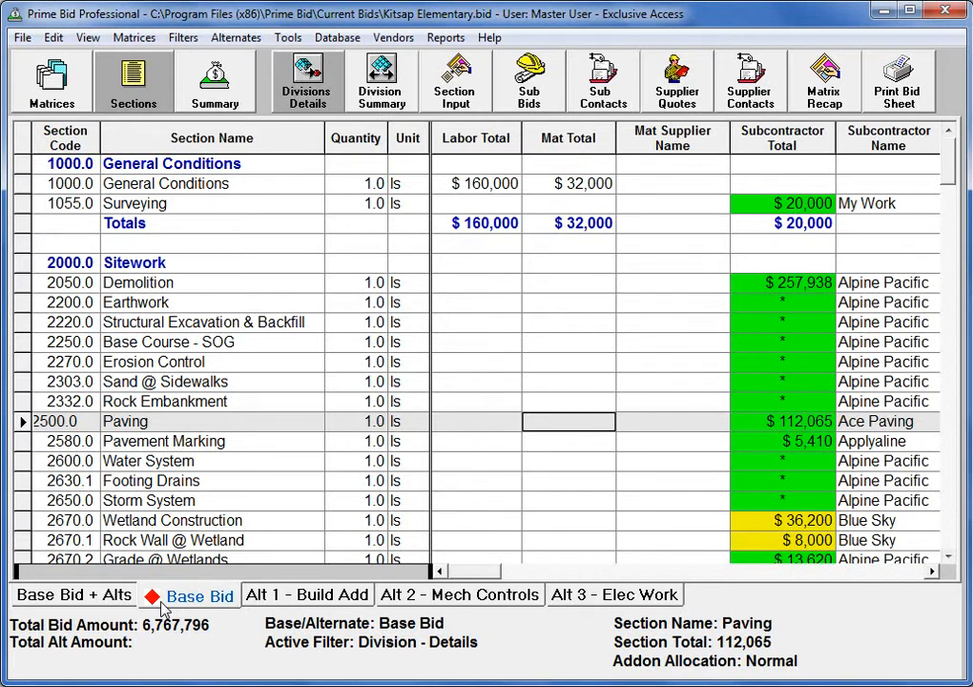
# Review the bid sections of the building addition alternate and the mechanical controls alternate
pyautogui.click(315, 599)
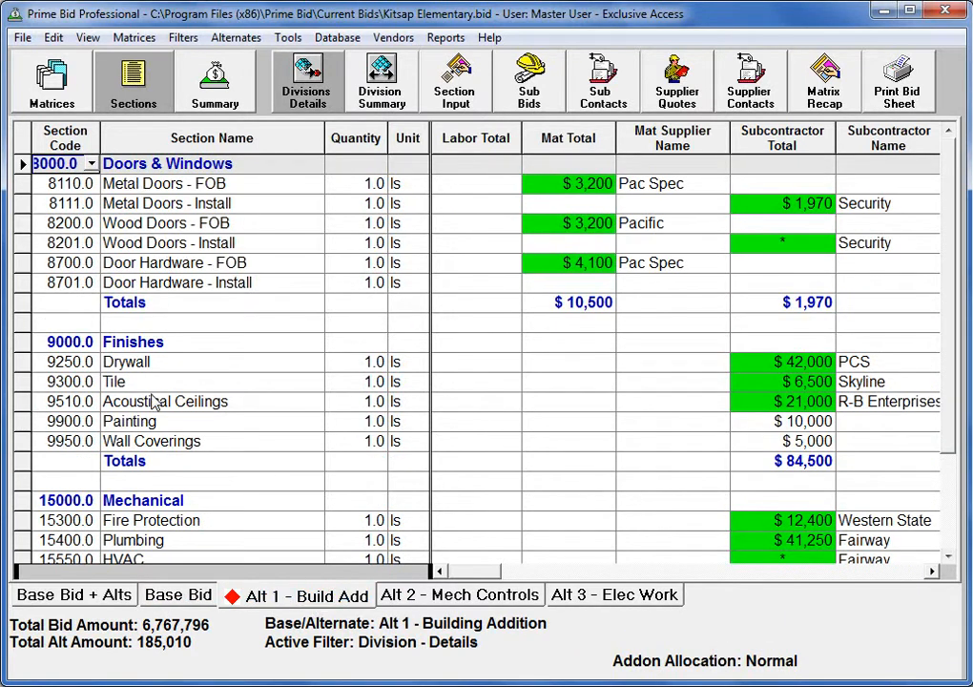
pyautogui.click(450, 601)
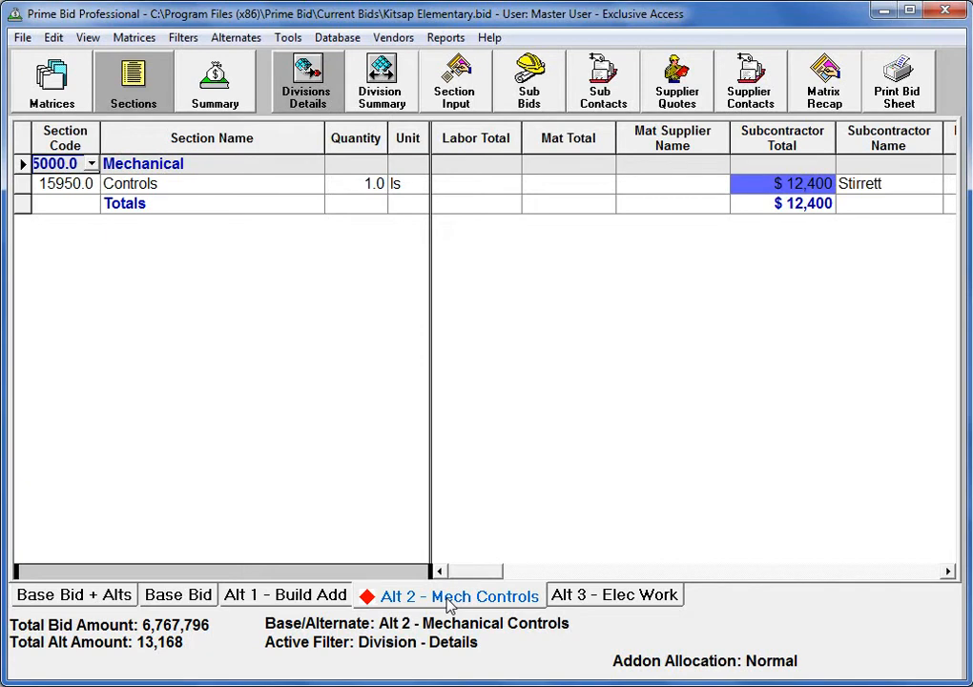
# For the Alt 3 Electrical alternate, select base bid sections 16000.0 Electrical and 16001.0 Temp Electric for replication
pyautogui.click(582, 596)
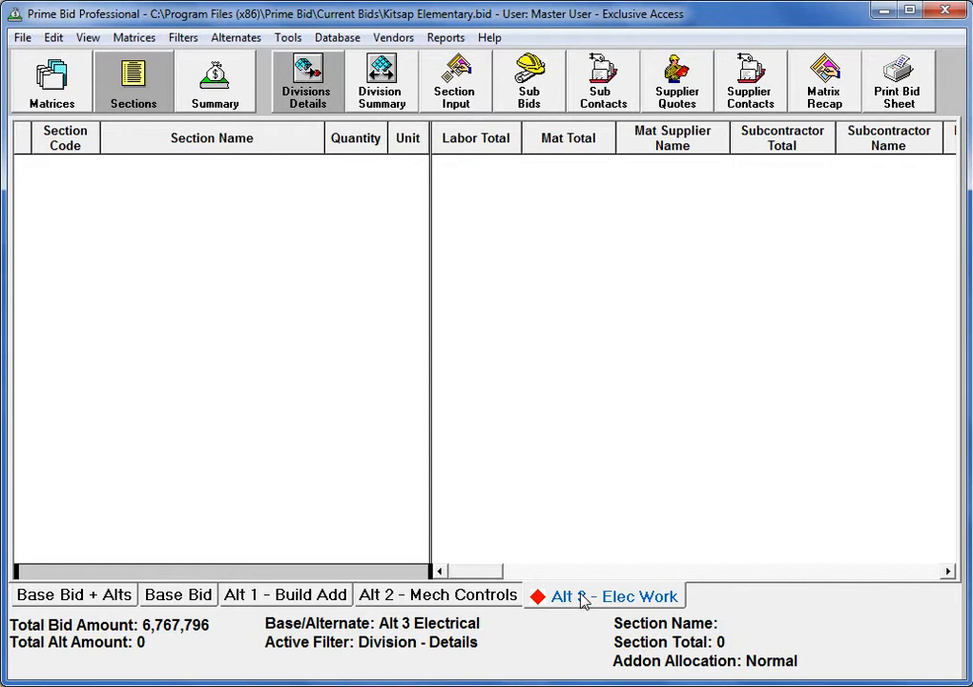
pyautogui.click(235, 39)
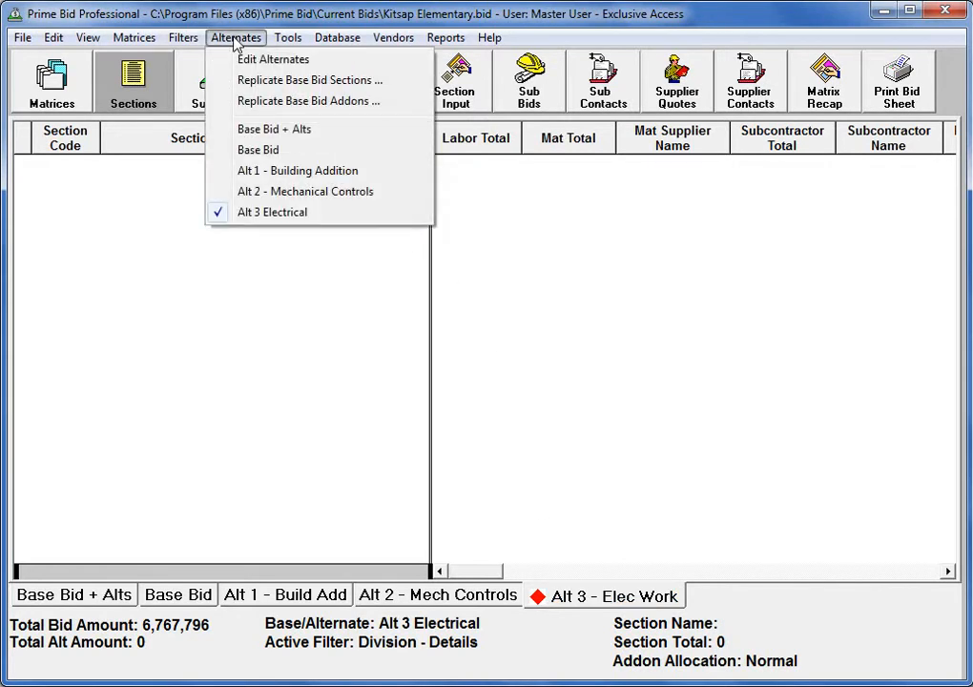
pyautogui.click(247, 84)
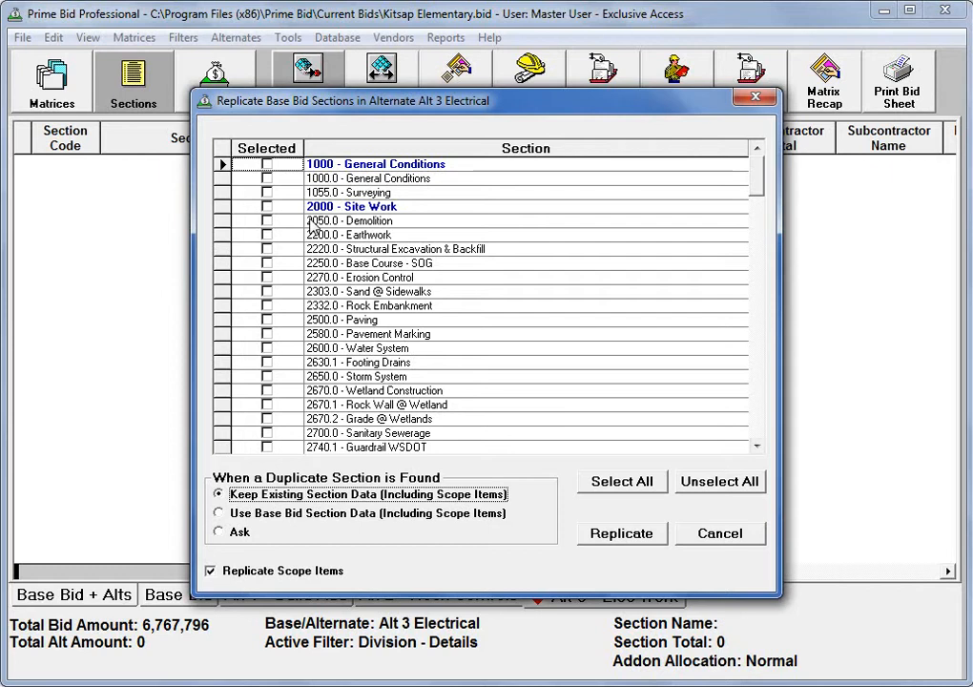
pyautogui.moveTo(754, 181); pyautogui.dragTo(757, 426)
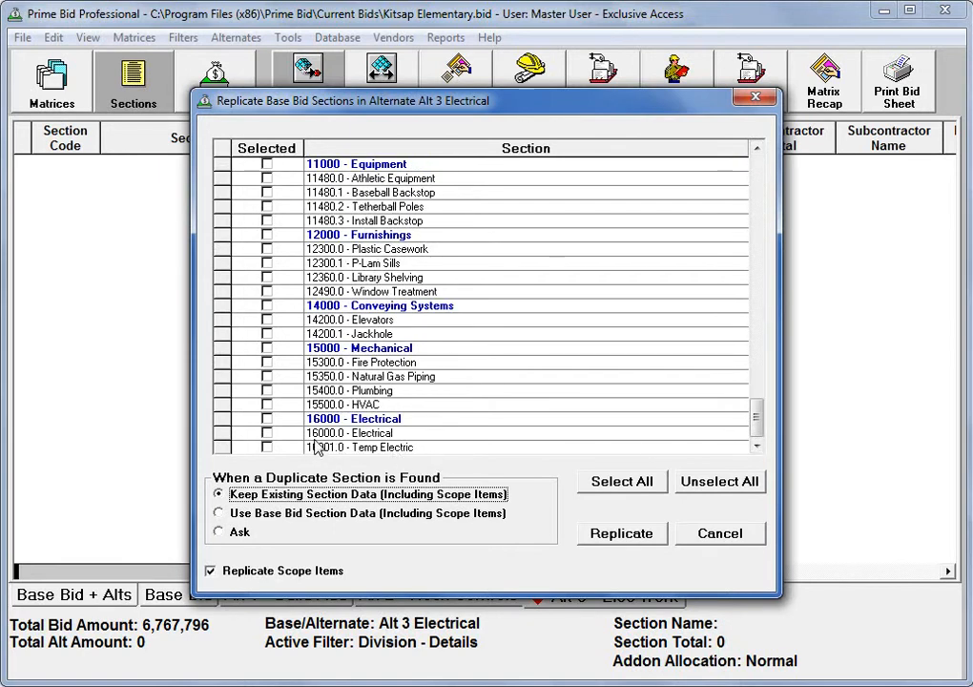
pyautogui.click(268, 432)
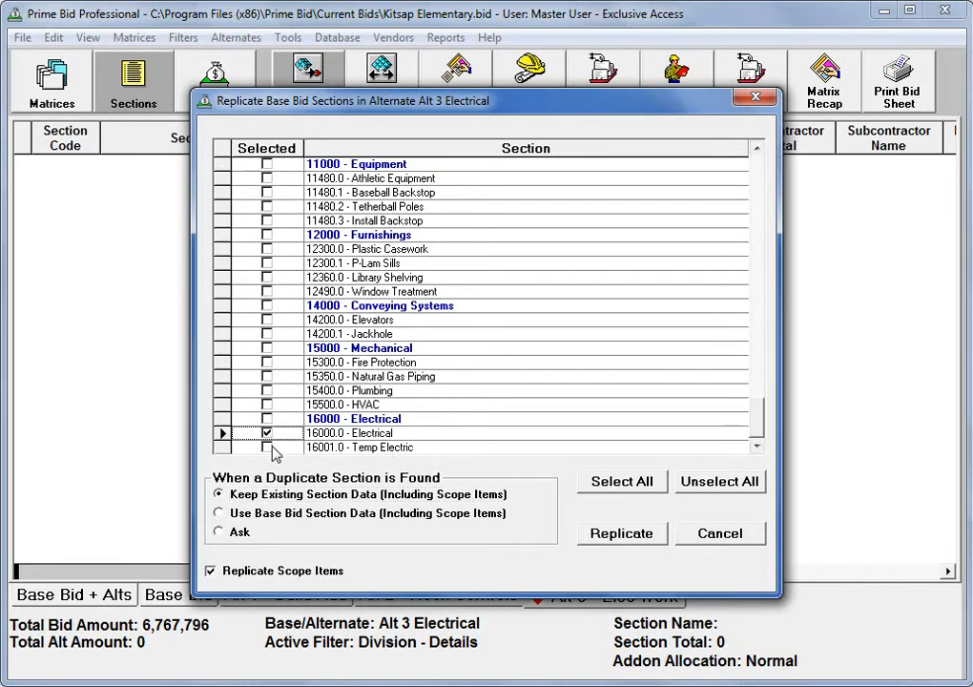
pyautogui.click(272, 446)
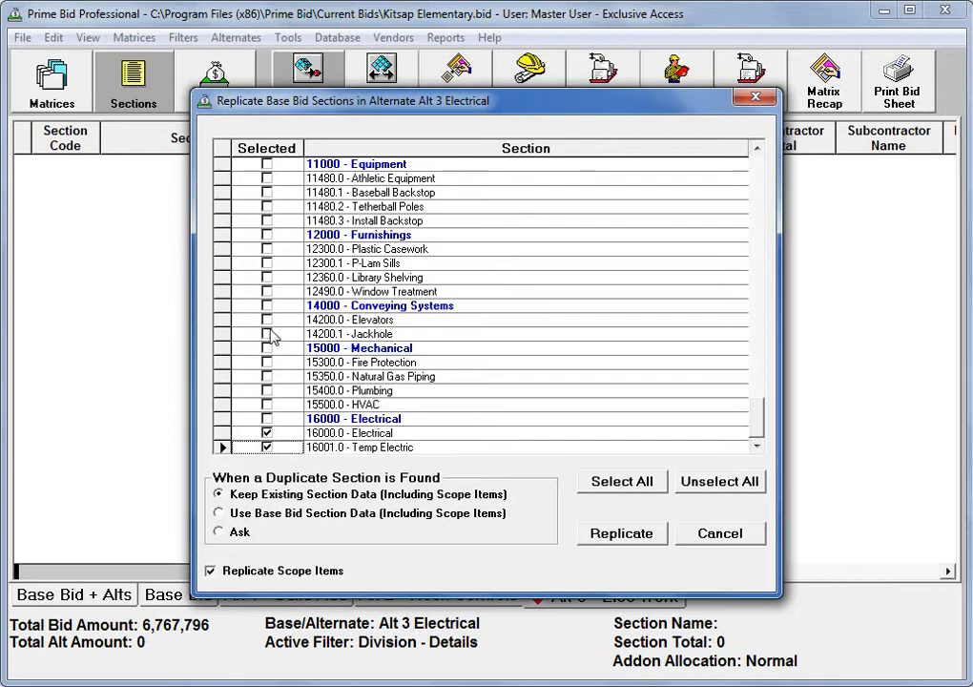
# Select the entire 12000 - Furnishings division for replication and clear that selection again
pyautogui.click(267, 235)
pyautogui.click(267, 236)
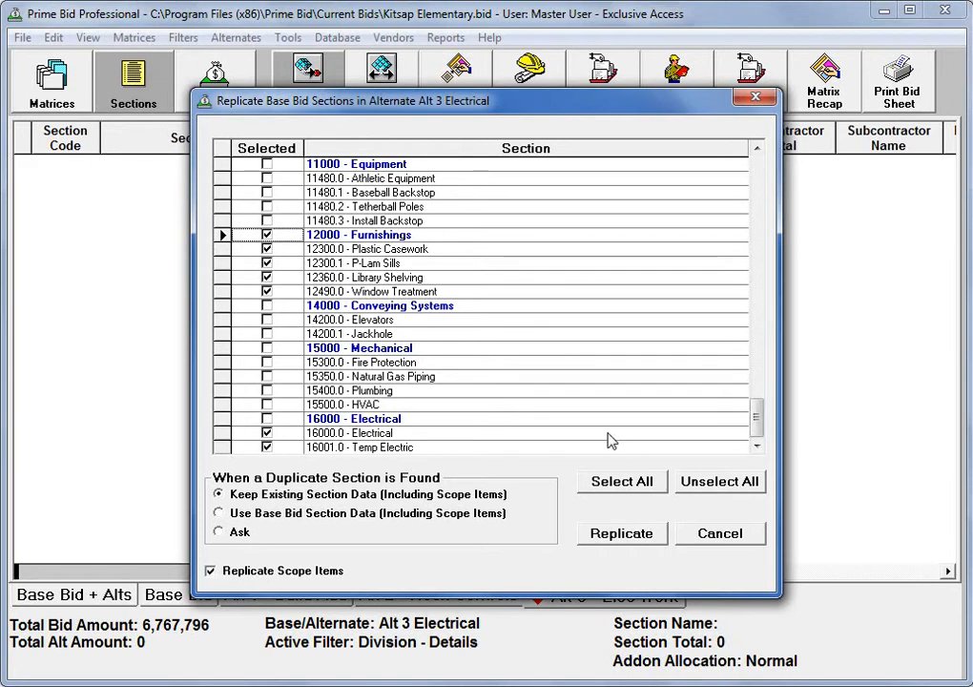
pyautogui.click(269, 236)
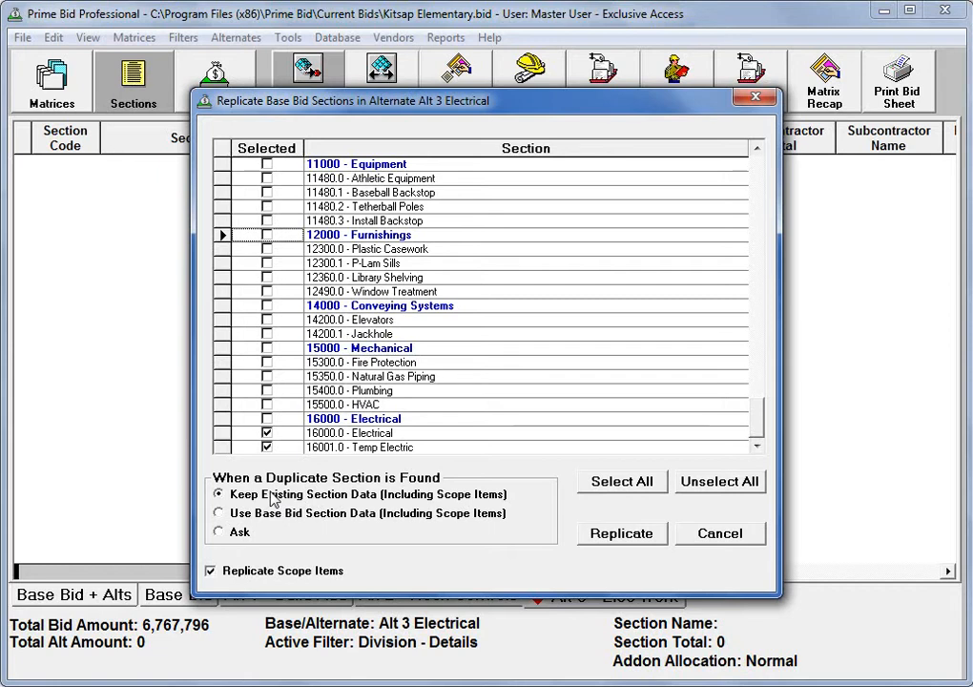
# Replicate the selected base bid sections with their scope items into Alt 3, and dismiss the summary
pyautogui.click(606, 544)
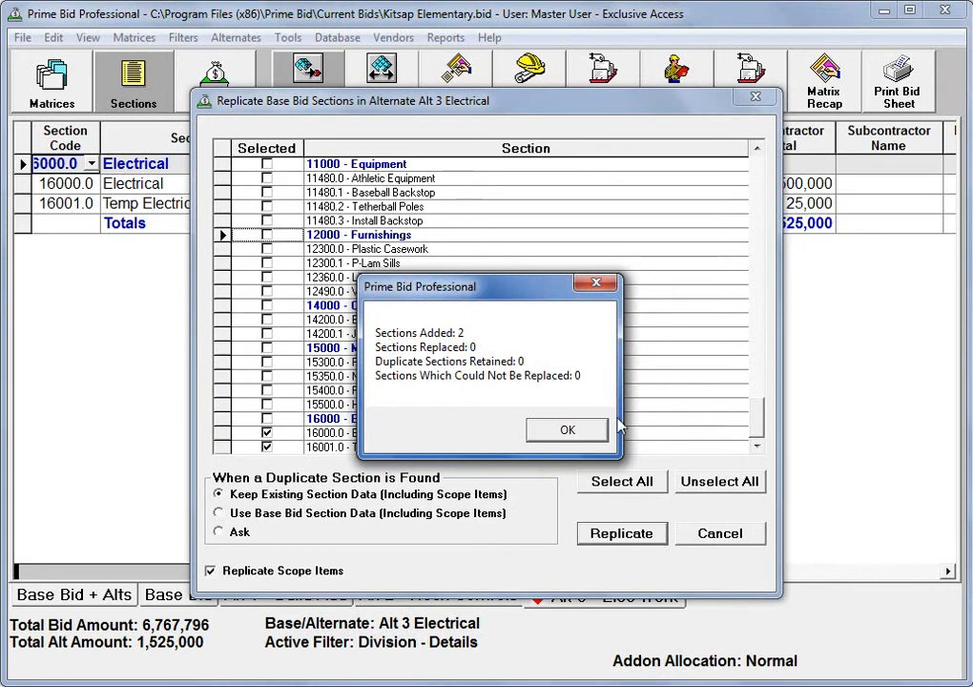
pyautogui.click(591, 437)
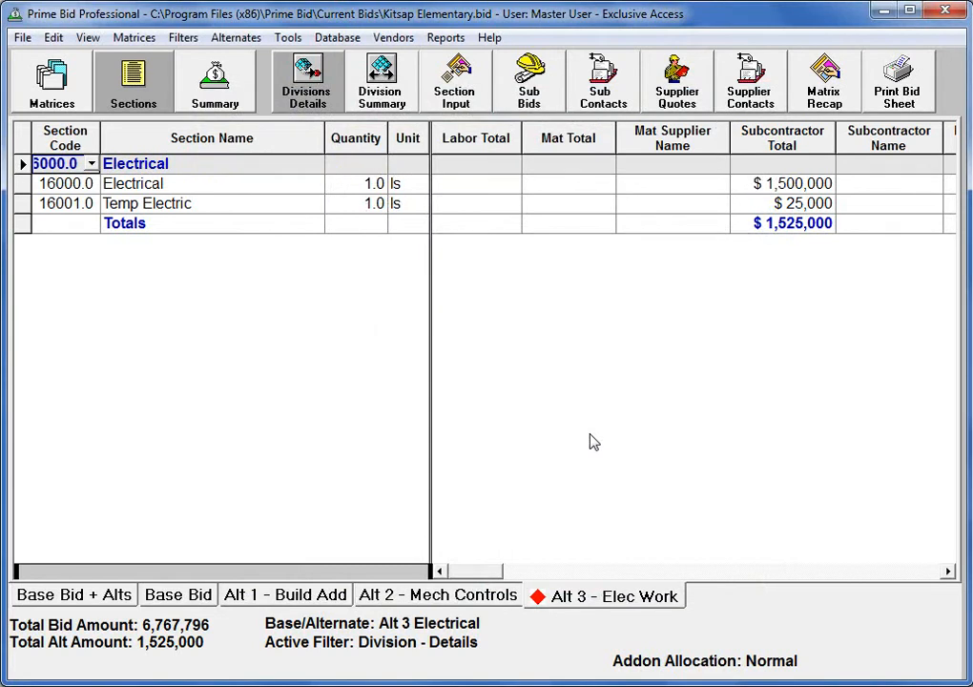
# Set the Alt 3 subcontractor totals to 120,000 for Electrical and 10,000 for Temp Electric
pyautogui.click(765, 191)
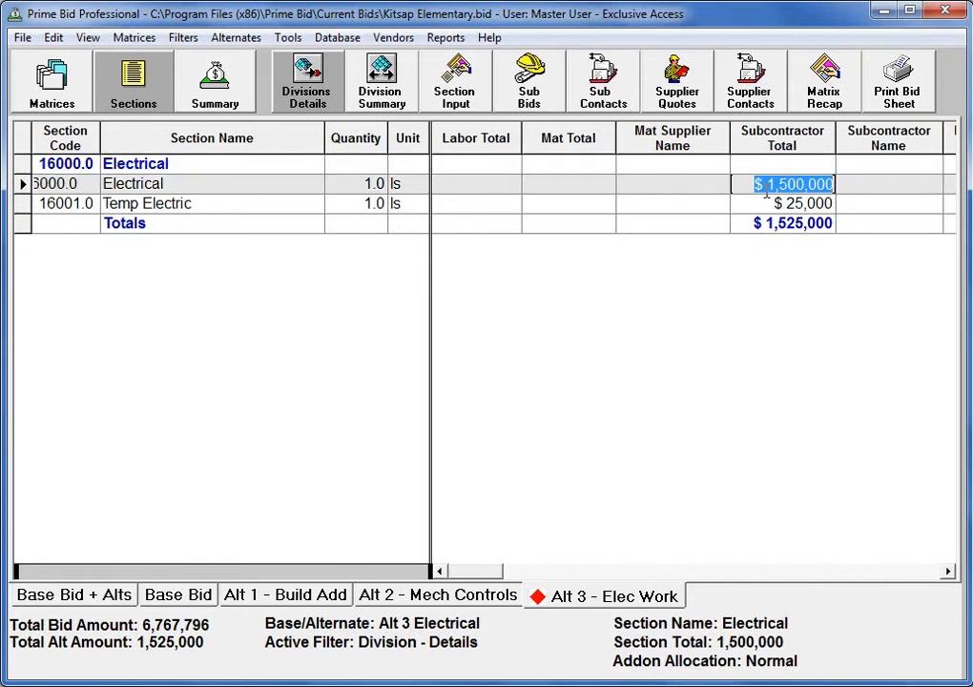
pyautogui.write('120000')
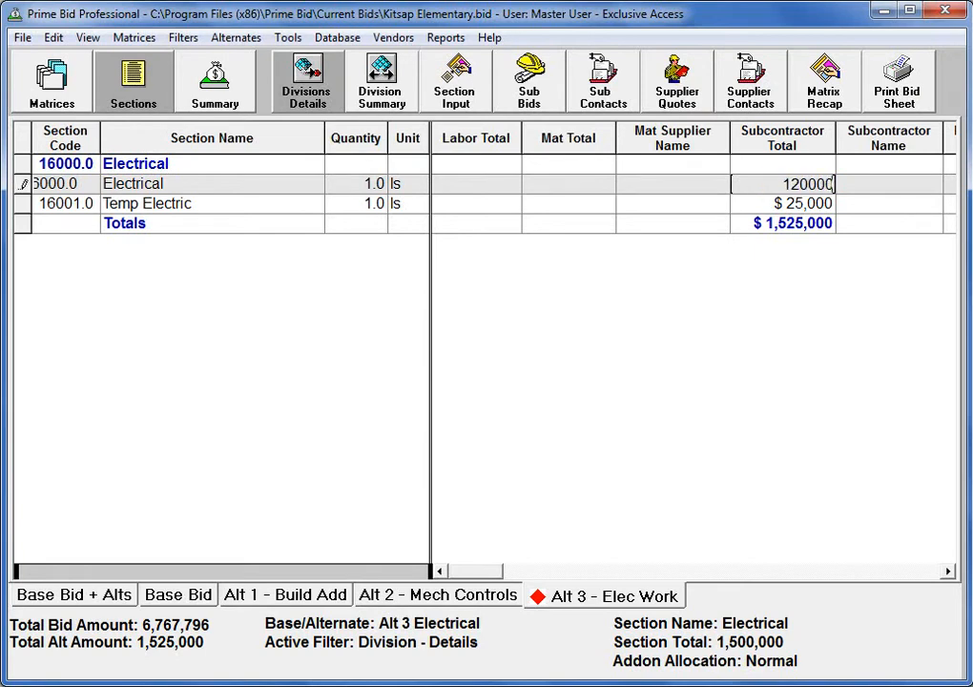
pyautogui.press('Return')
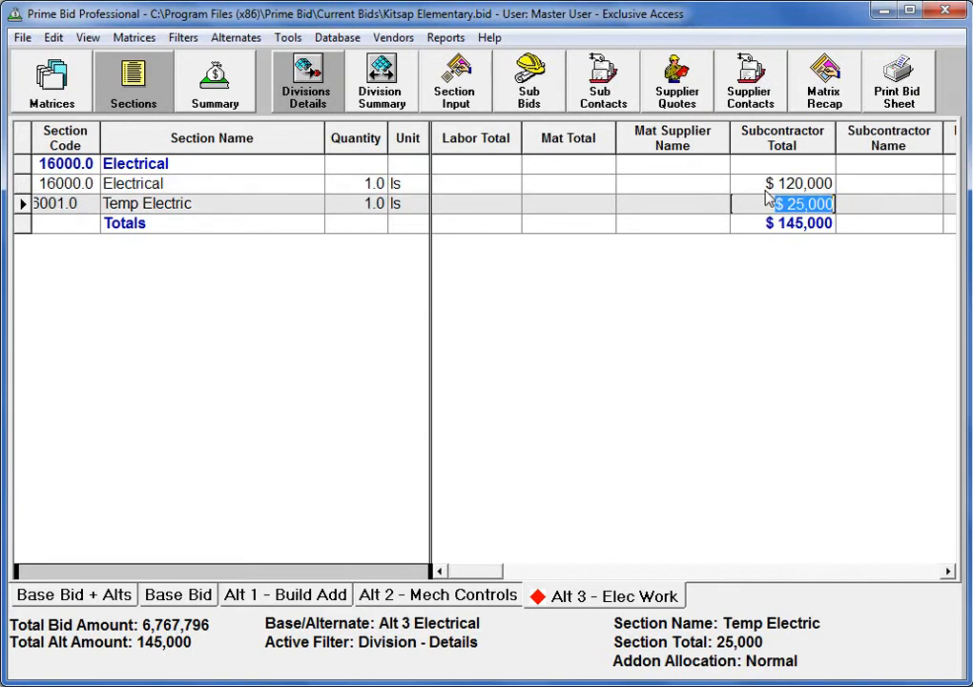
pyautogui.write('10')
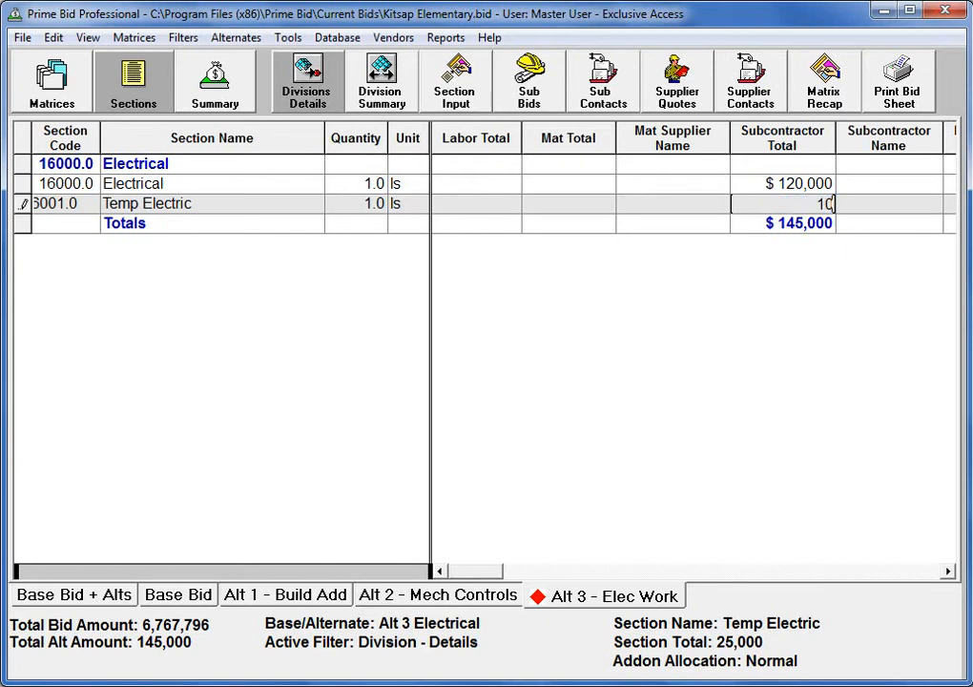
pyautogui.write(',00000')
pyautogui.click(766, 187)
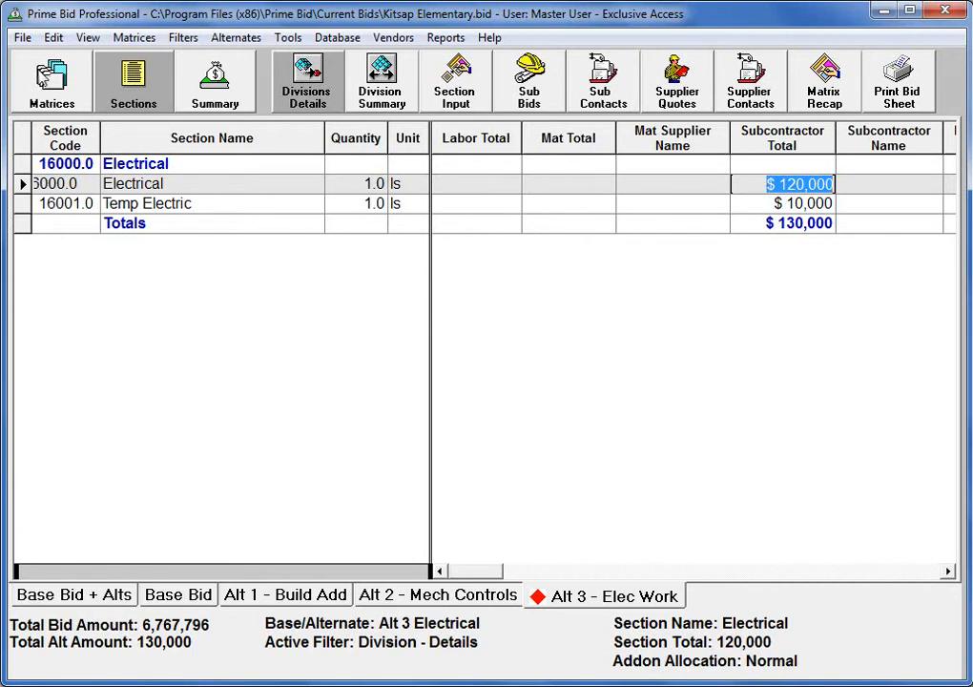
# Open the matrices for editing and choose the 16.0 Electrical matrix with the Alt 3 Electrical alternate
pyautogui.click(28, 55)
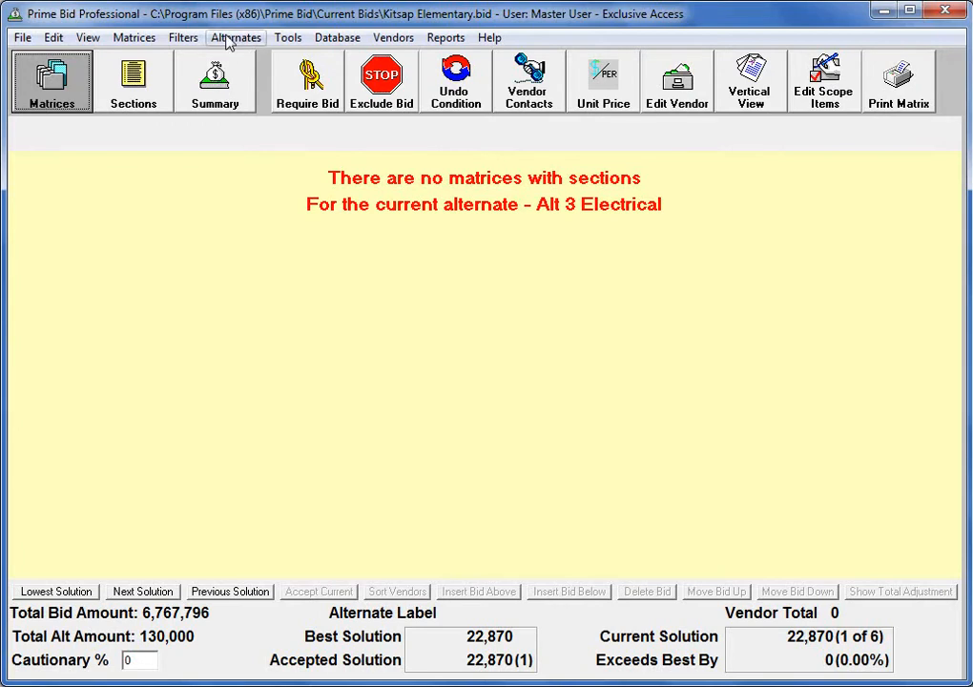
pyautogui.click(145, 40)
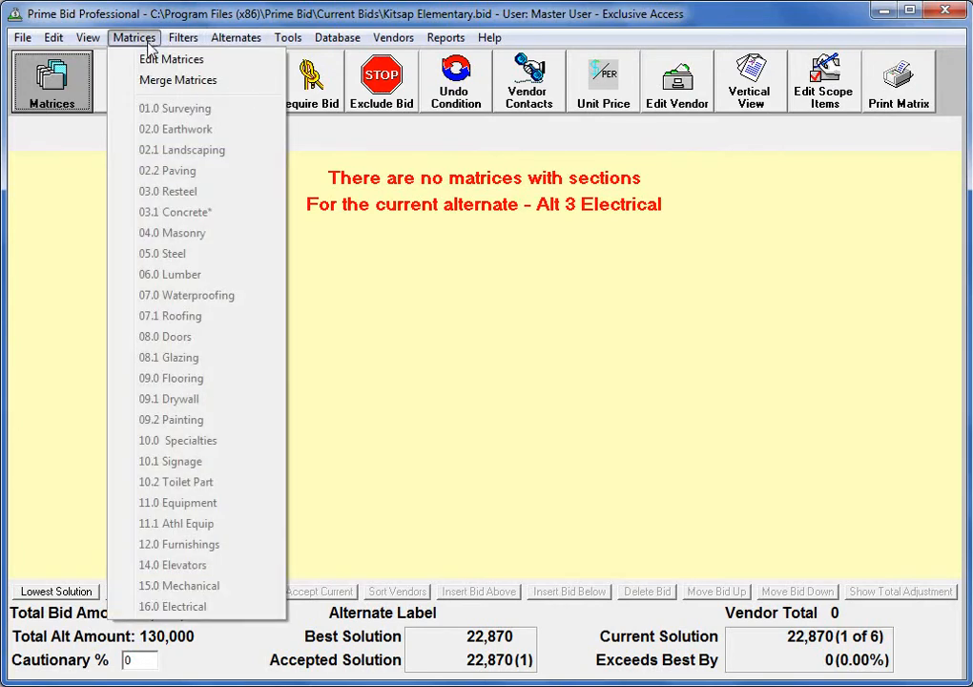
pyautogui.click(149, 61)
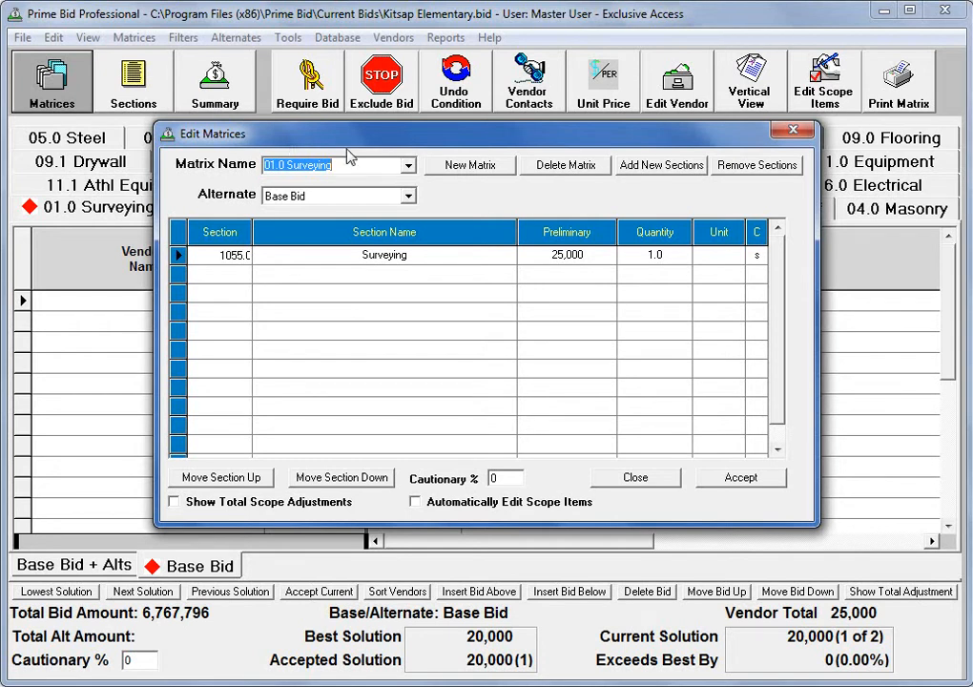
pyautogui.click(408, 166)
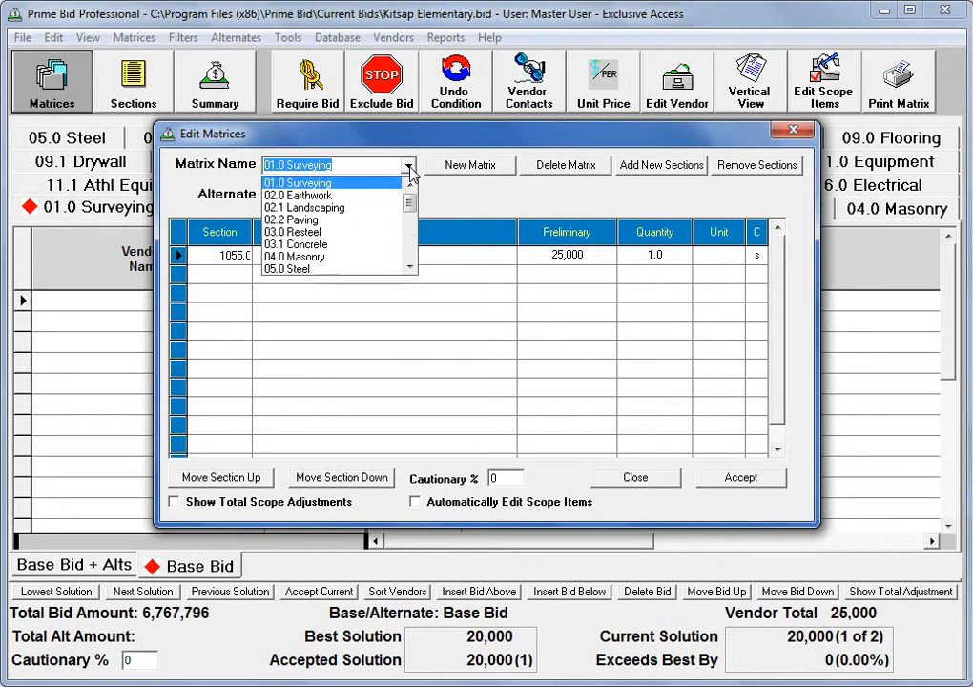
pyautogui.moveTo(412, 219); pyautogui.dragTo(417, 274)
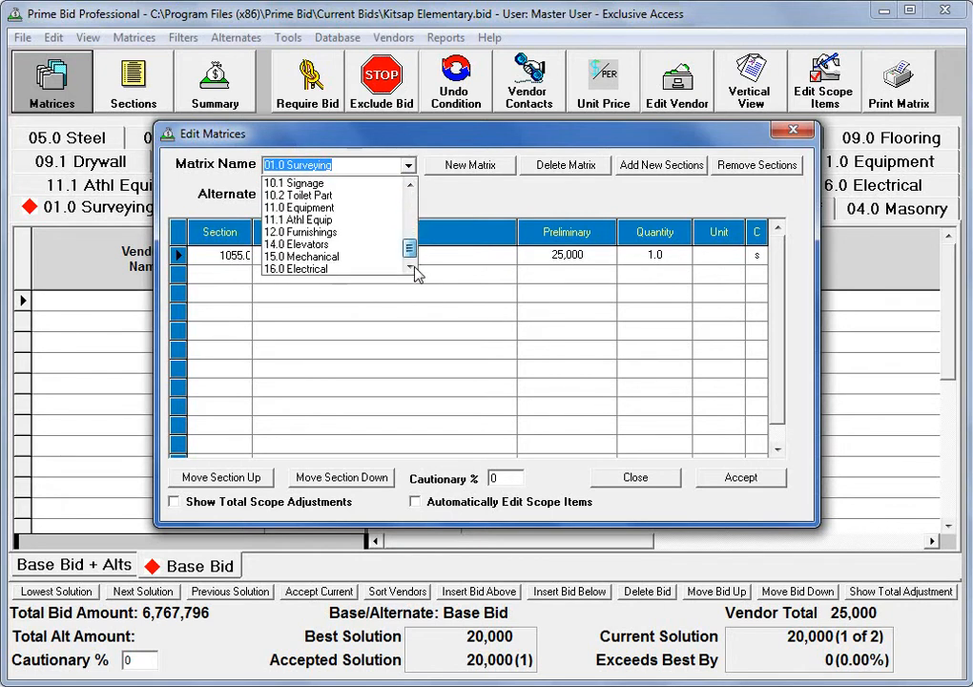
pyautogui.click(317, 270)
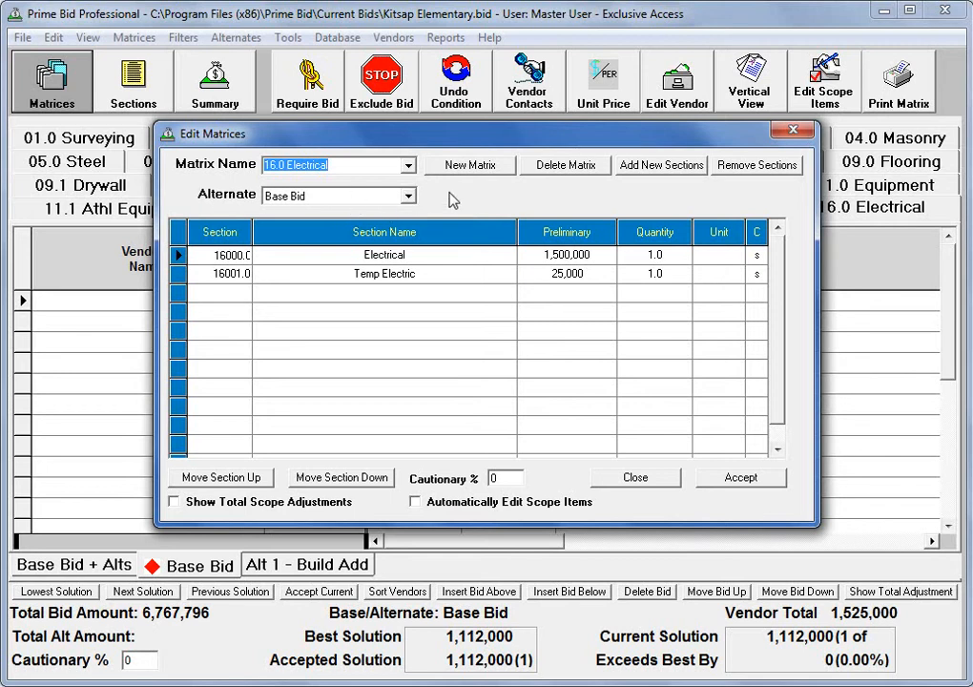
pyautogui.click(409, 196)
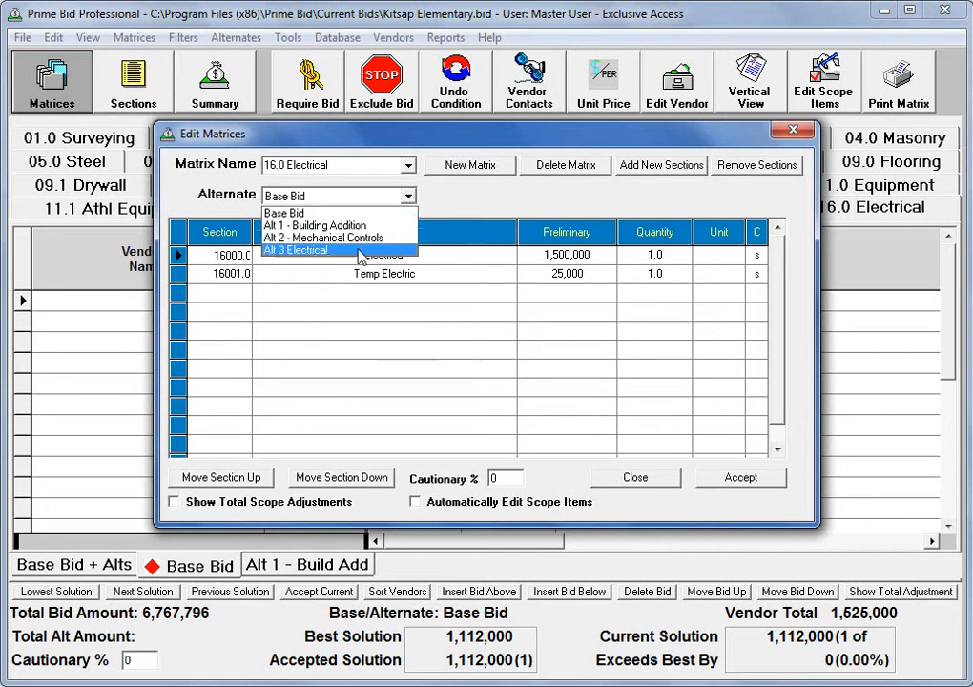
pyautogui.click(329, 250)
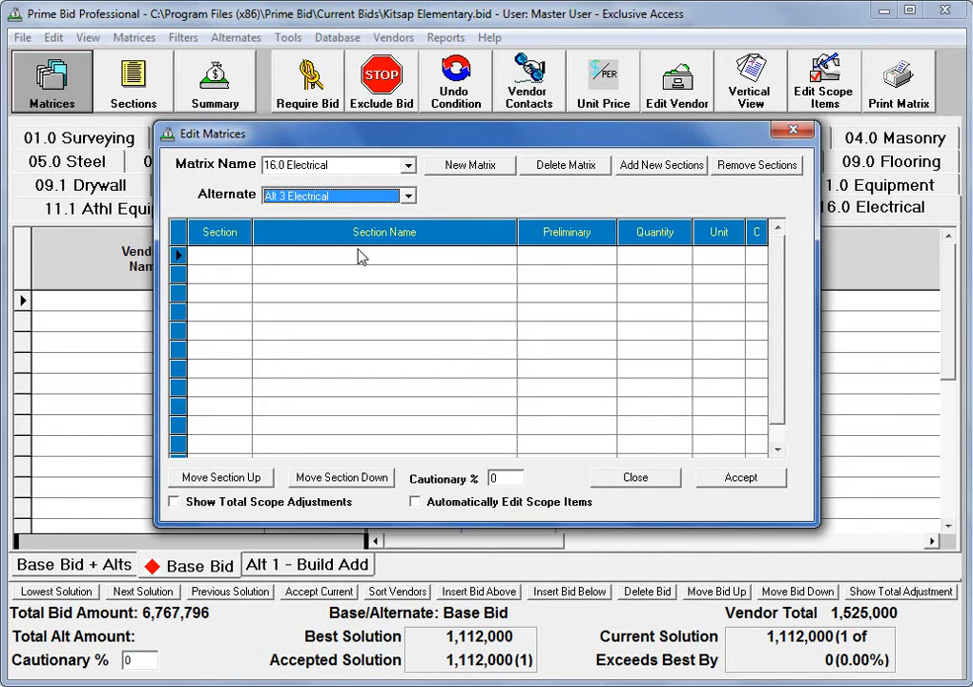
# Add the Electrical and Temp Electric subcontractor totals of Alt 3 to the 16.0 Electrical matrix, accept the changes and finish editing matrices
pyautogui.click(660, 168)
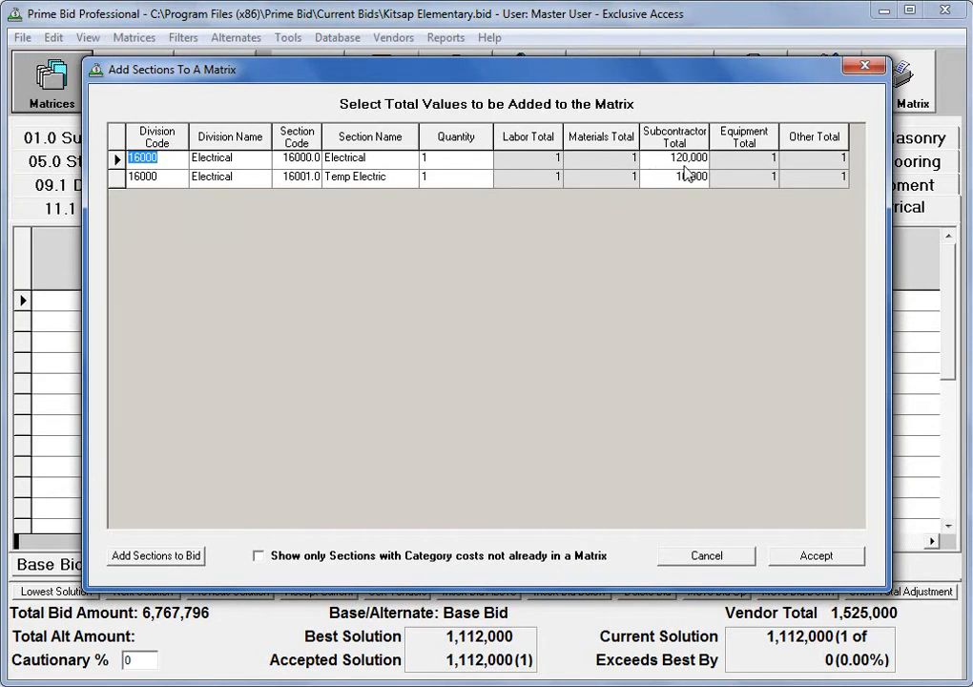
pyautogui.click(683, 159)
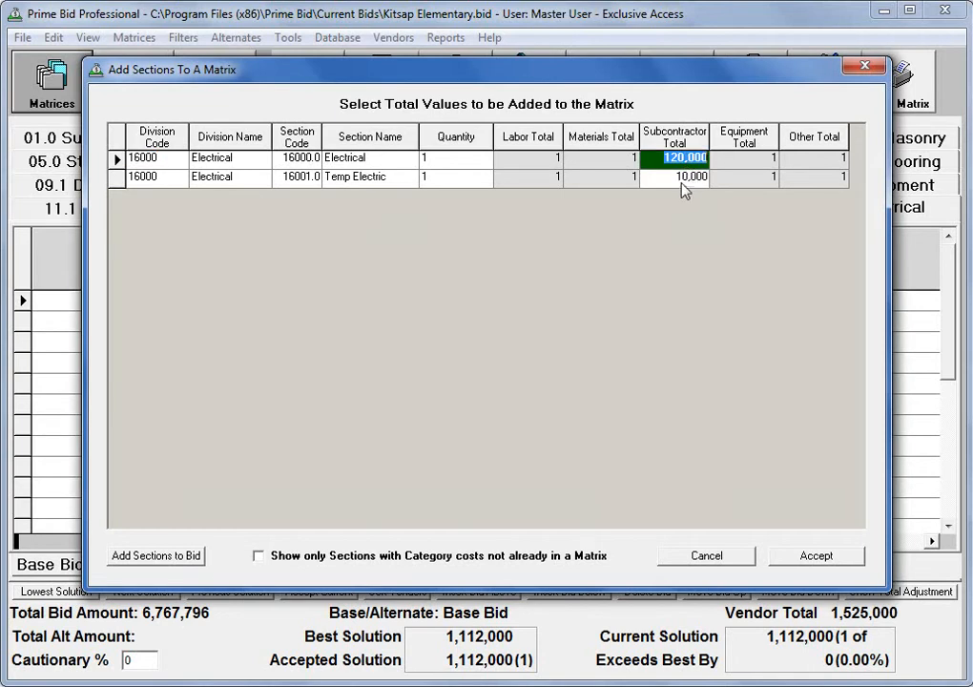
pyautogui.click(684, 181)
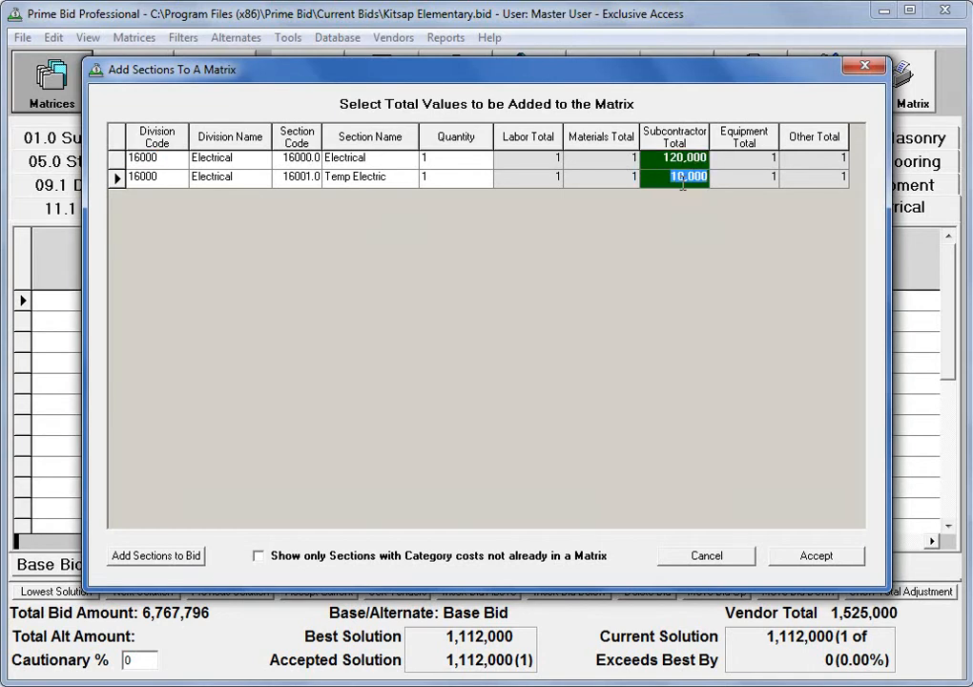
pyautogui.click(798, 559)
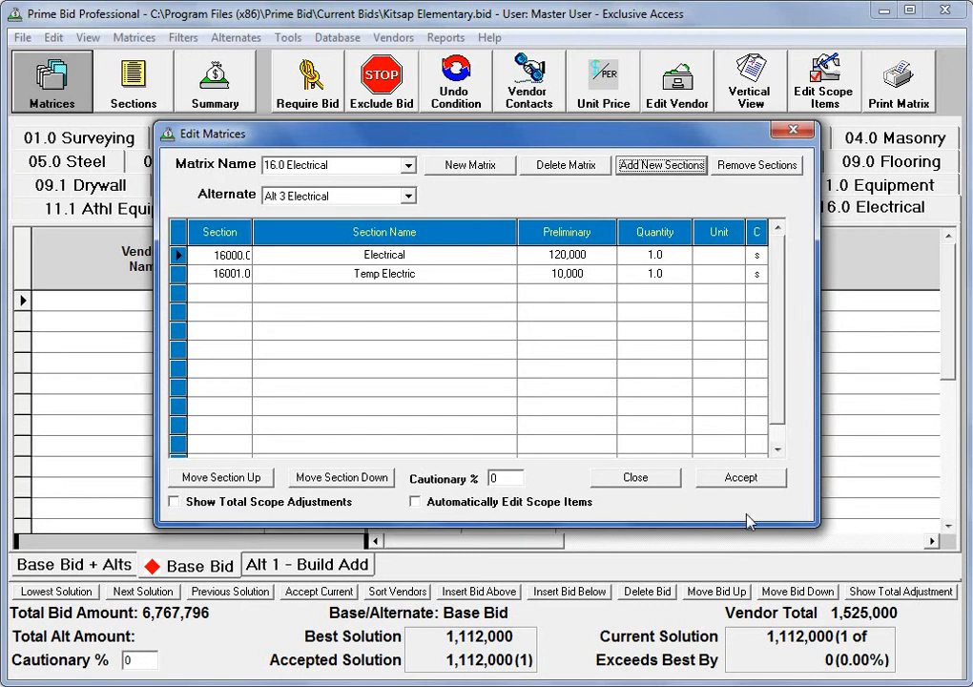
pyautogui.click(742, 480)
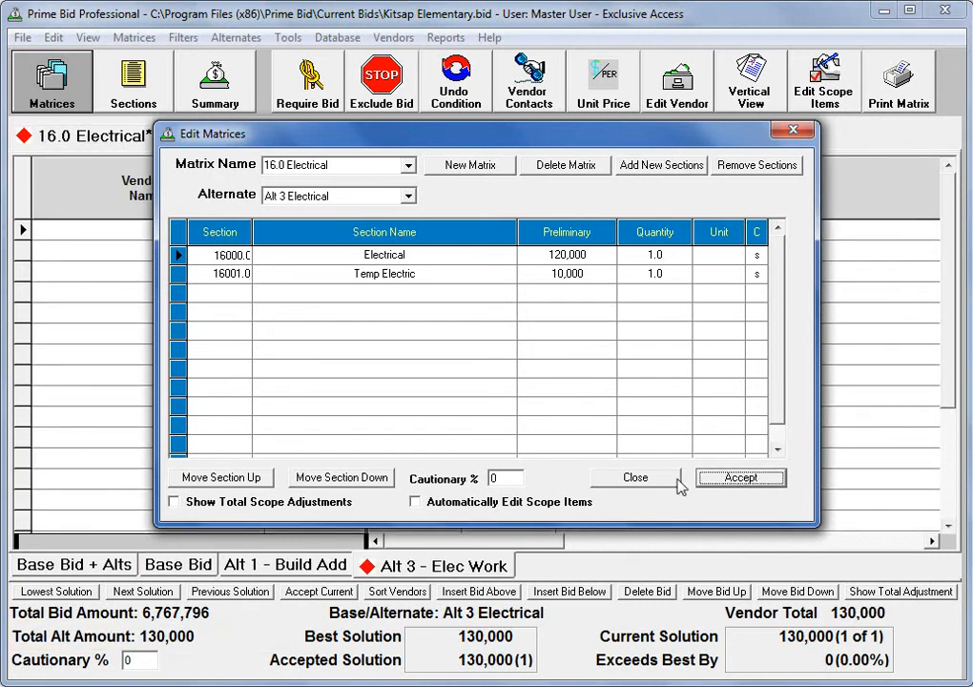
pyautogui.click(663, 485)
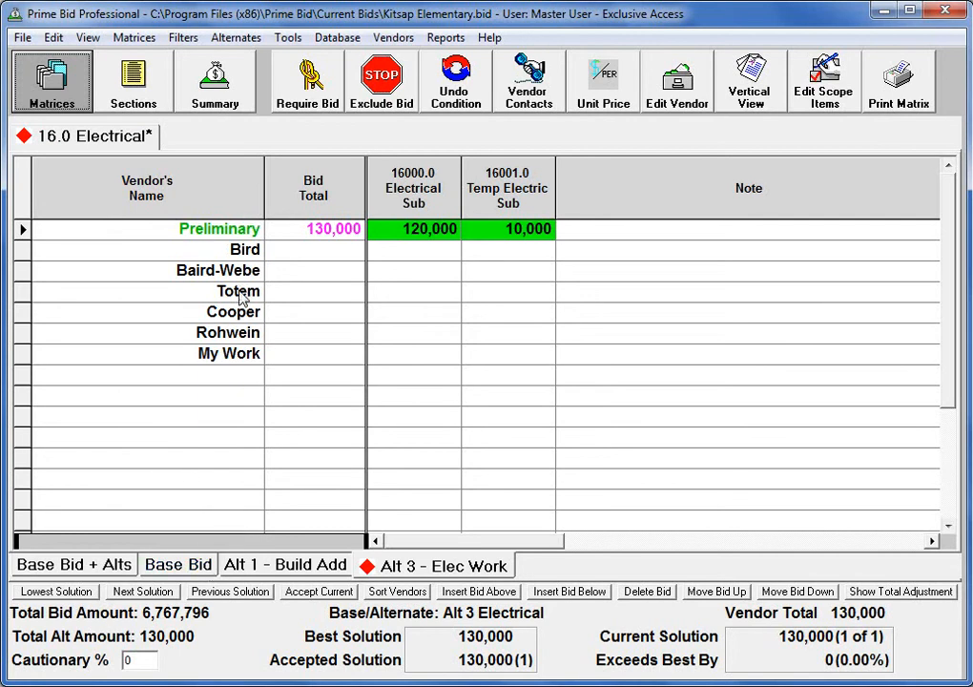
# Replicate the base bid addons into the Alt 3 summary, keeping existing addons where duplicates are found, and dismiss the result message
pyautogui.click(202, 572)
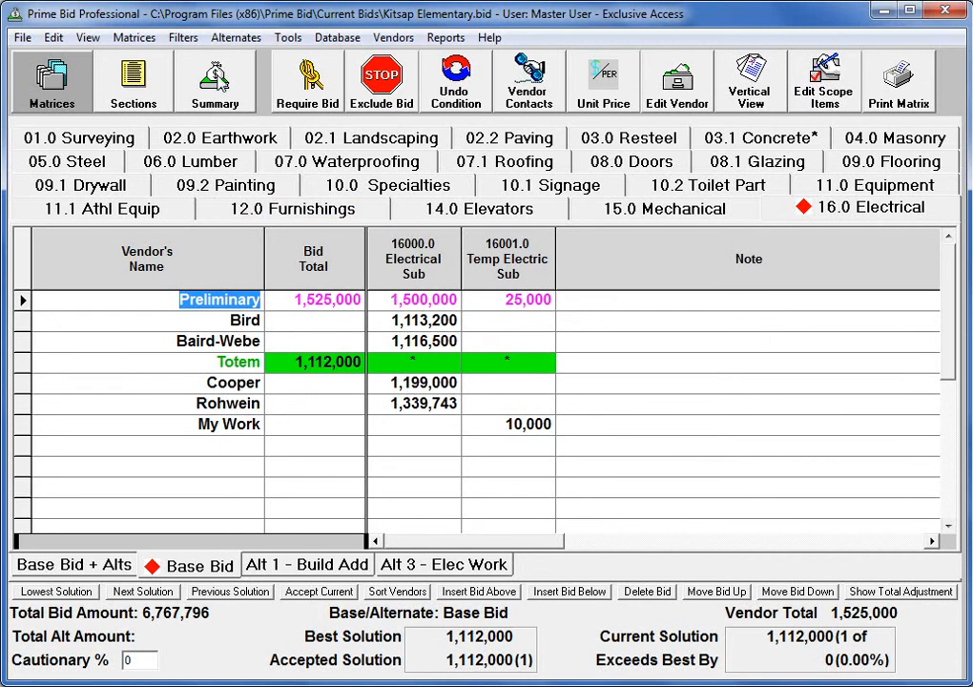
pyautogui.click(216, 84)
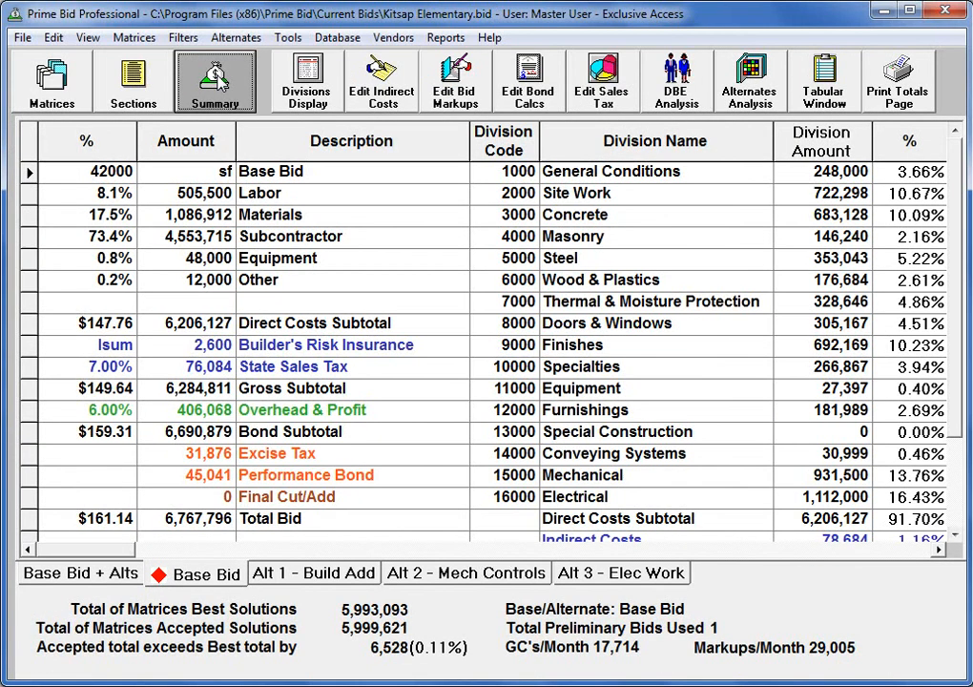
pyautogui.click(634, 576)
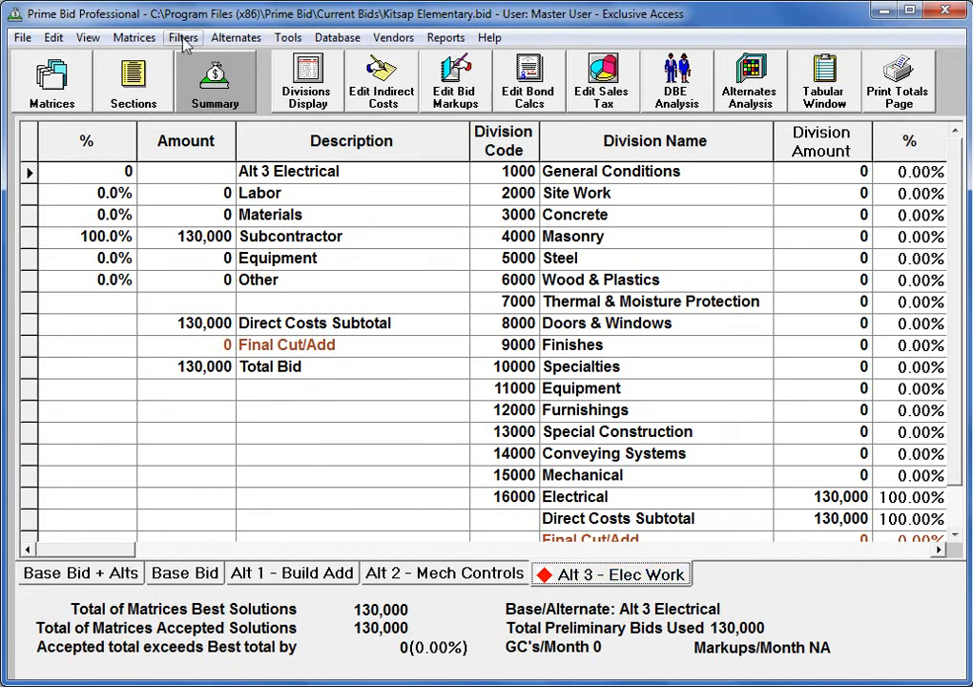
pyautogui.click(238, 39)
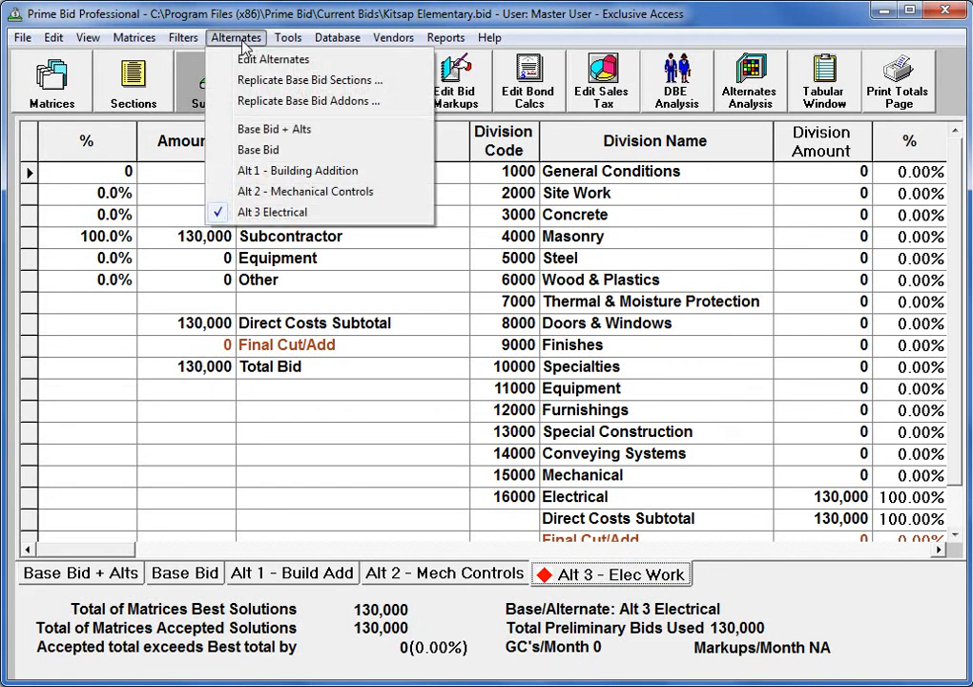
pyautogui.click(252, 105)
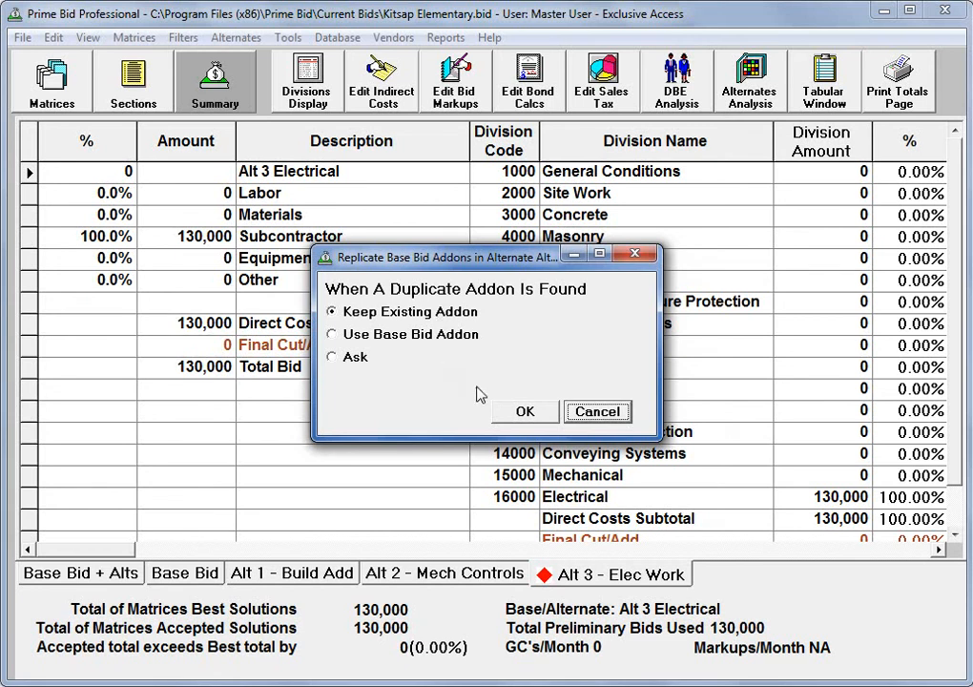
pyautogui.click(539, 414)
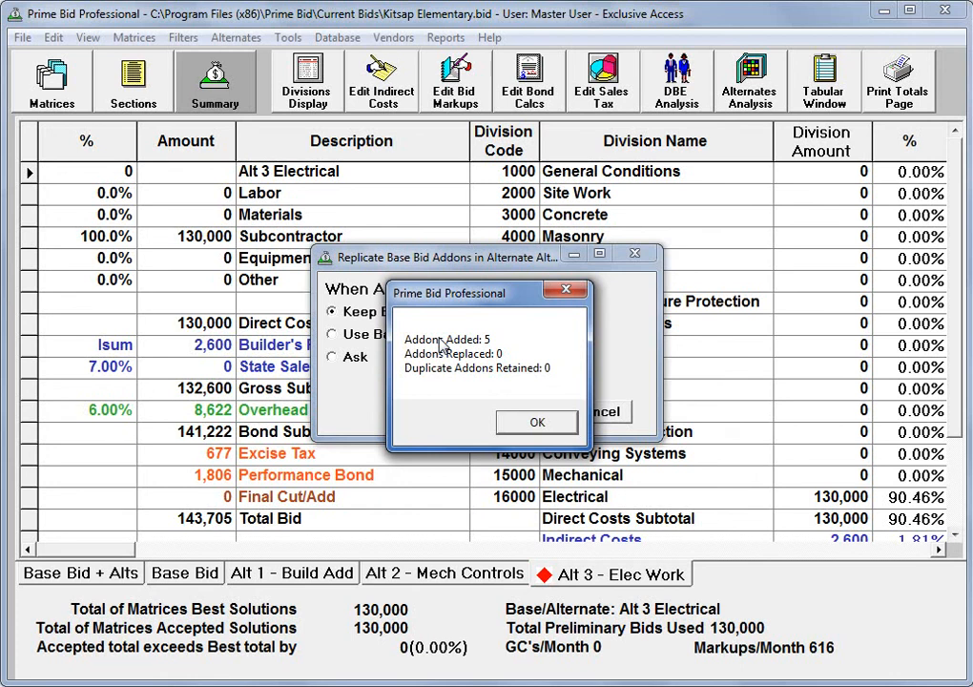
pyautogui.click(515, 428)
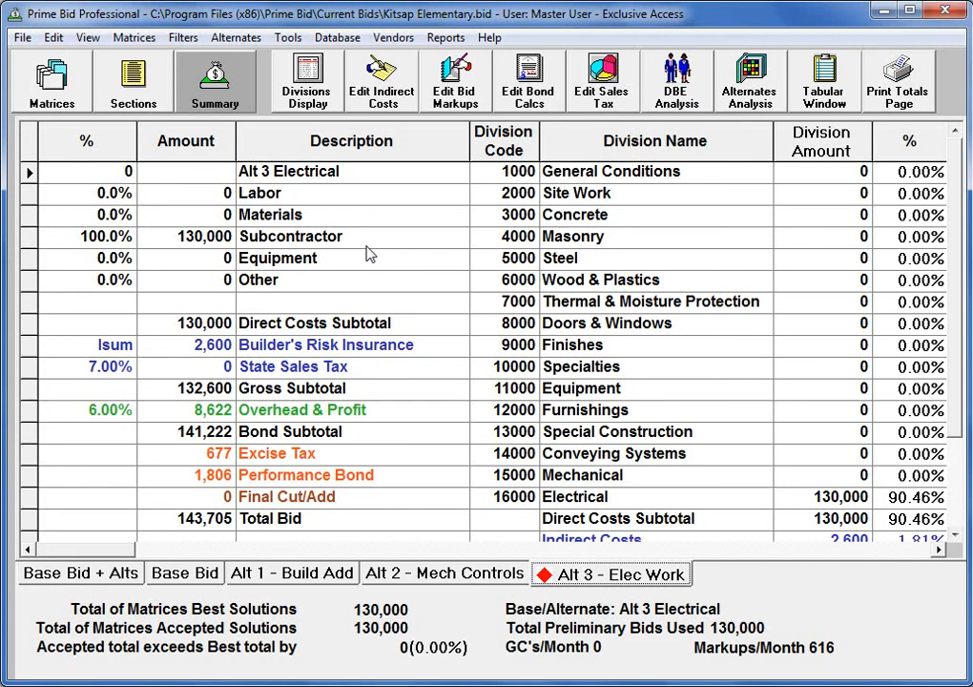
# Set the Alt 3 Overhead & Profit markup to 3% and open the tabular overview of base bid and alternate totals
pyautogui.click(110, 412)
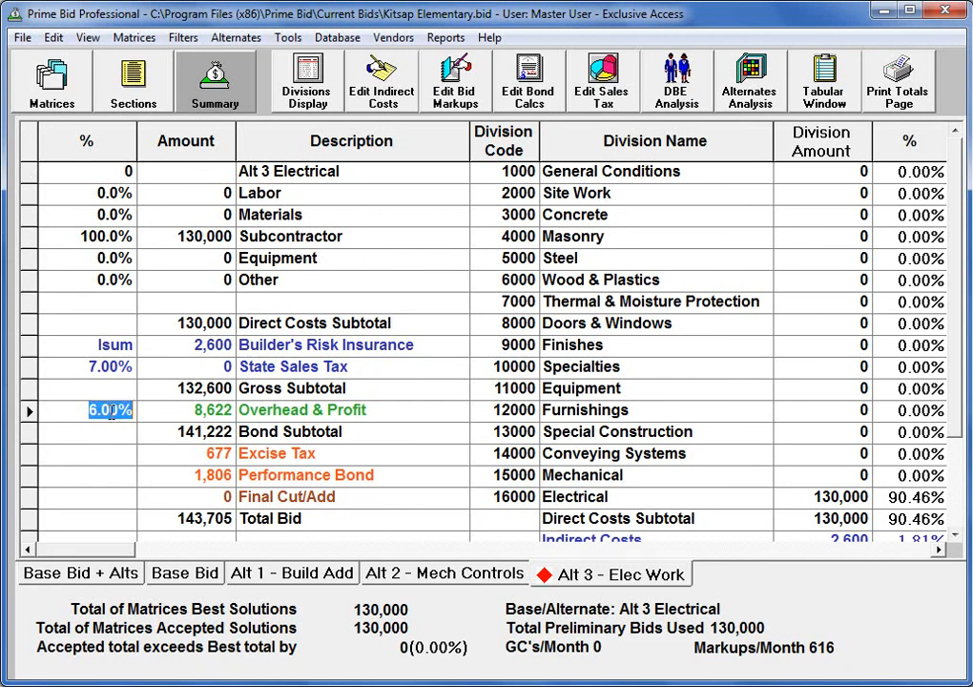
pyautogui.write('3')
pyautogui.press('Tab')
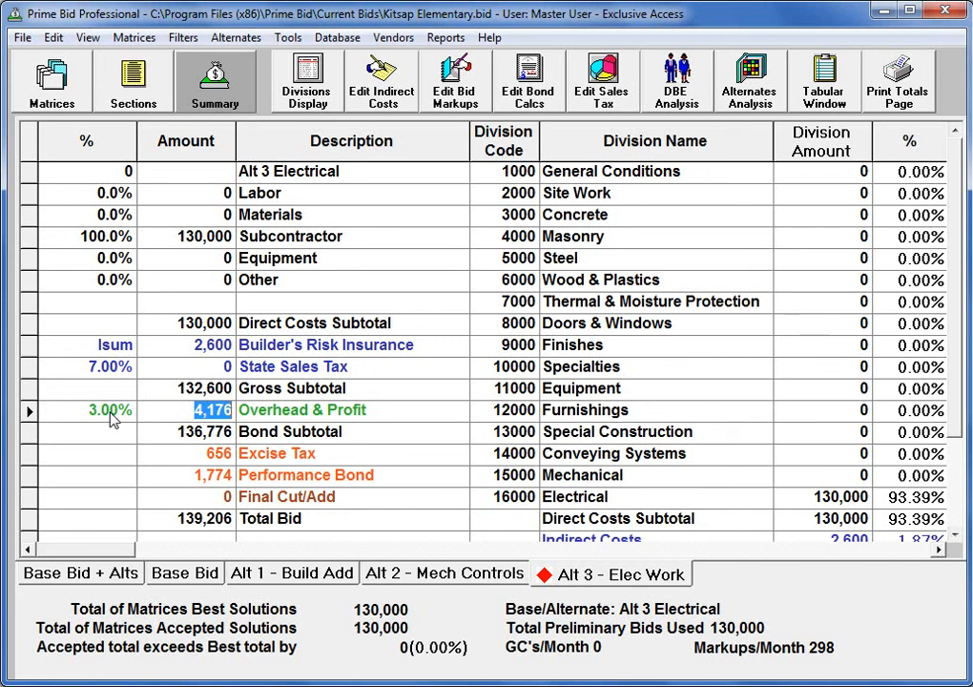
pyautogui.click(836, 90)
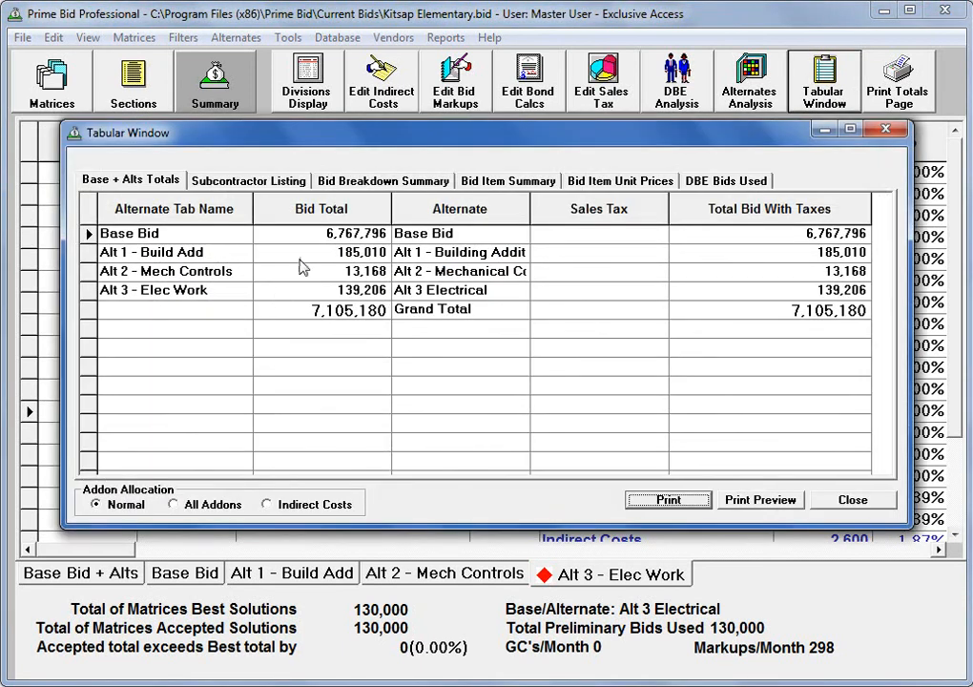